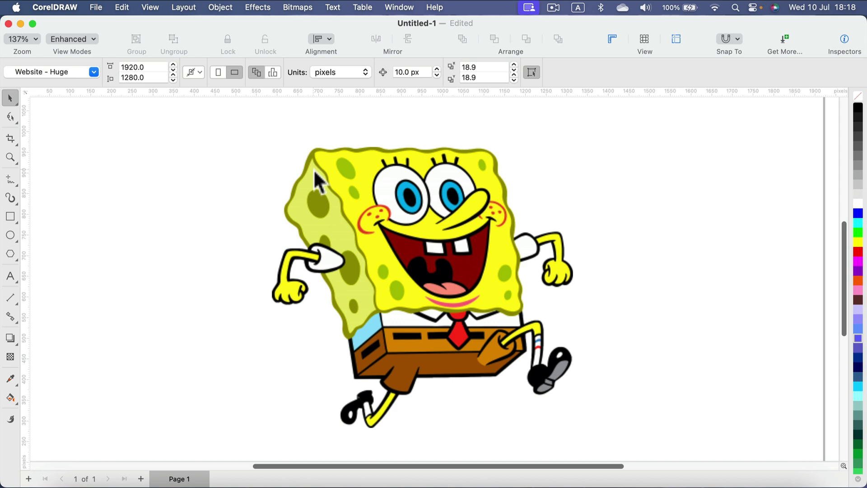
Select the SpongeBob bitmap and open Trace Bitmap > Outline Trace > Clipart in PowerTRACE
scroll(357, 205, up, 2)
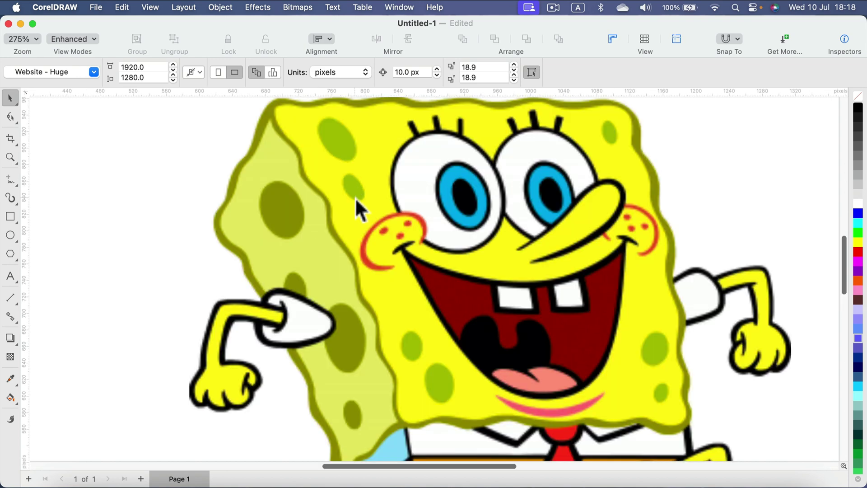
scroll(355, 199, up, 4)
scroll(483, 257, down, 2)
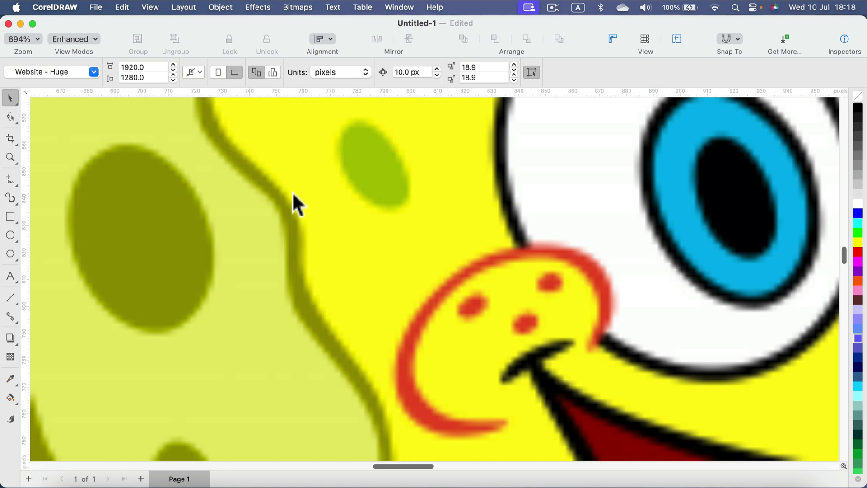
scroll(327, 301, down, 5)
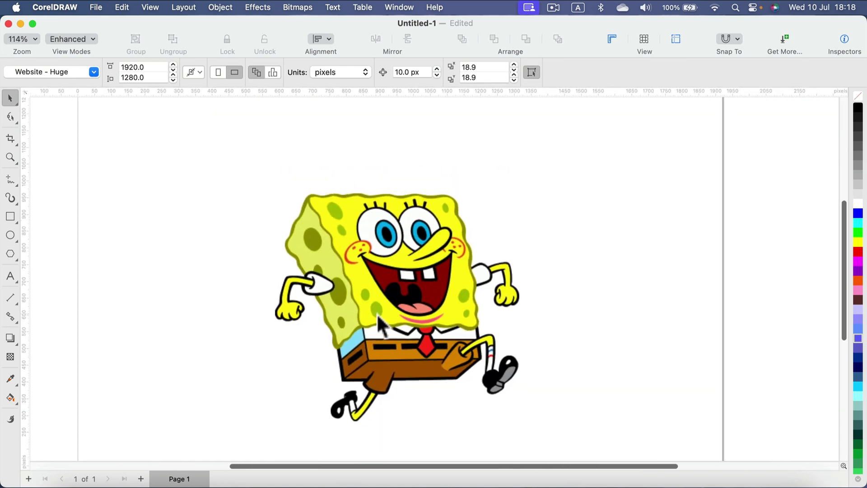
click(426, 216)
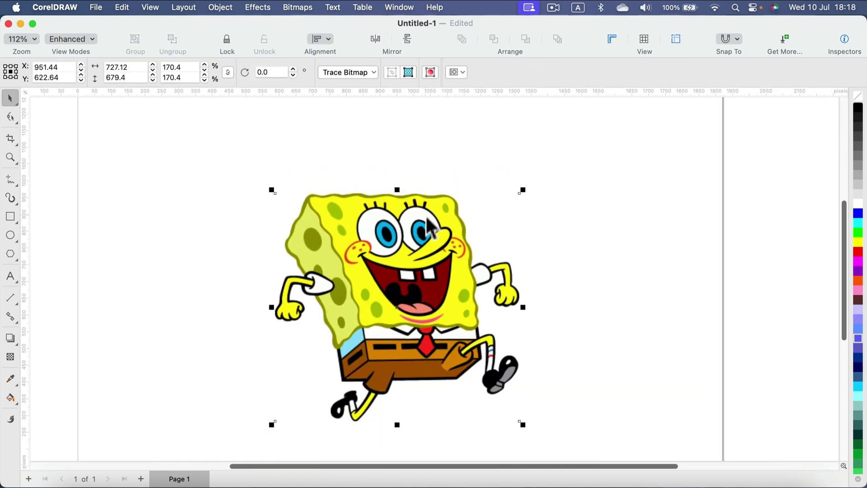
click(375, 72)
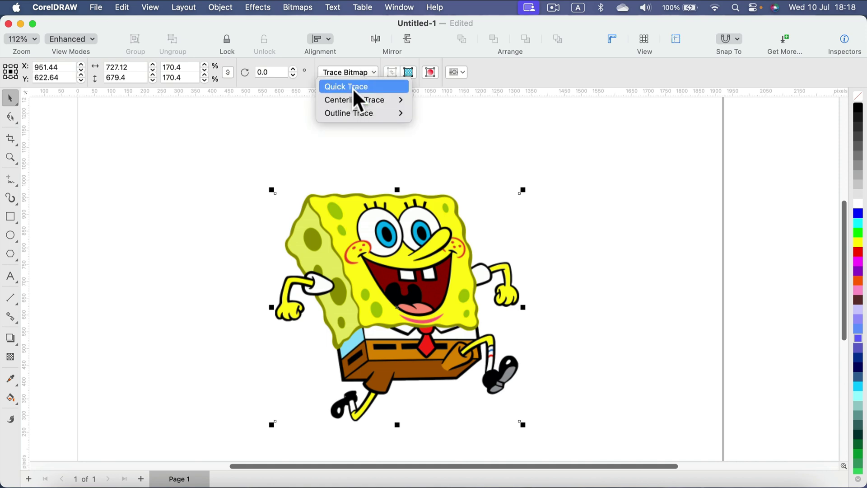
mouse_move(354, 96)
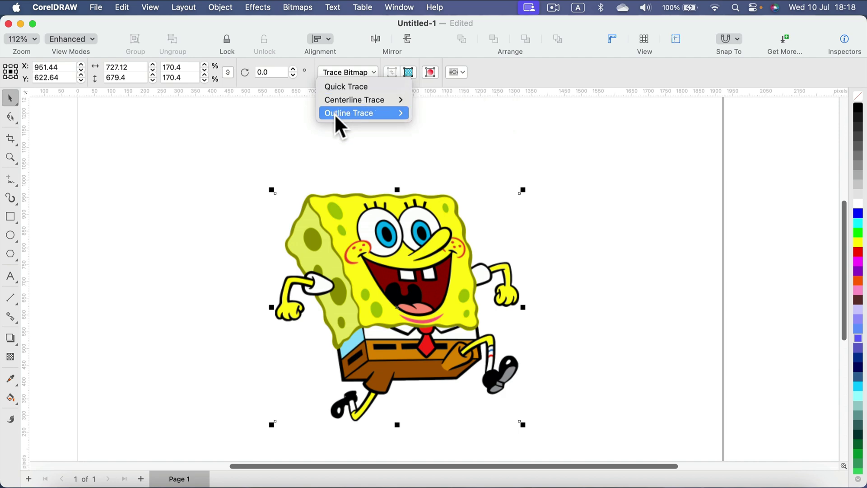
mouse_move(334, 113)
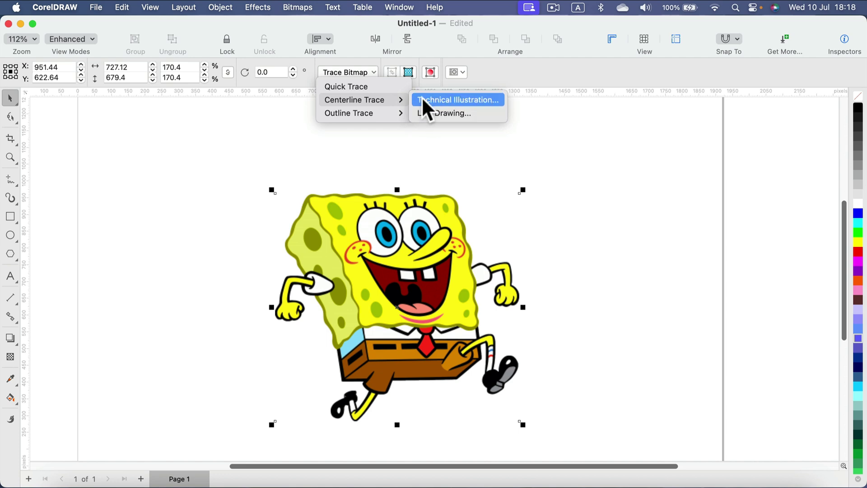
mouse_move(363, 114)
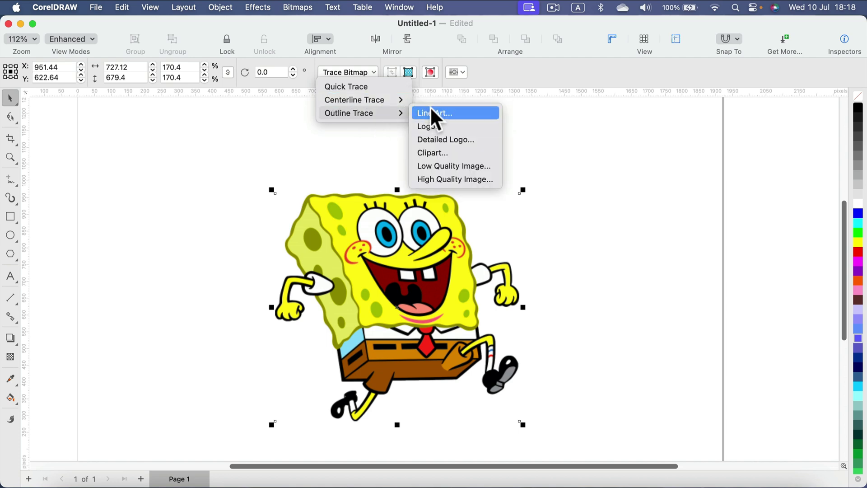
Choose clipart outline tracing and lower the Detail slider to 85
click(441, 153)
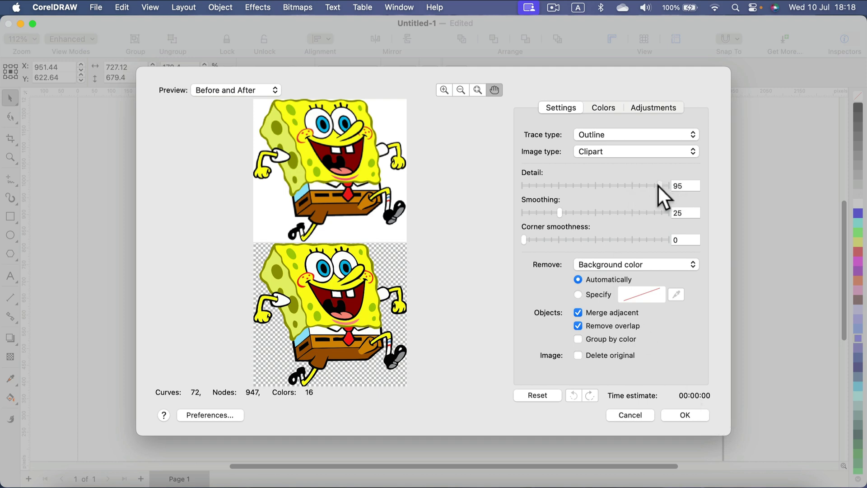
drag(655, 183, 645, 187)
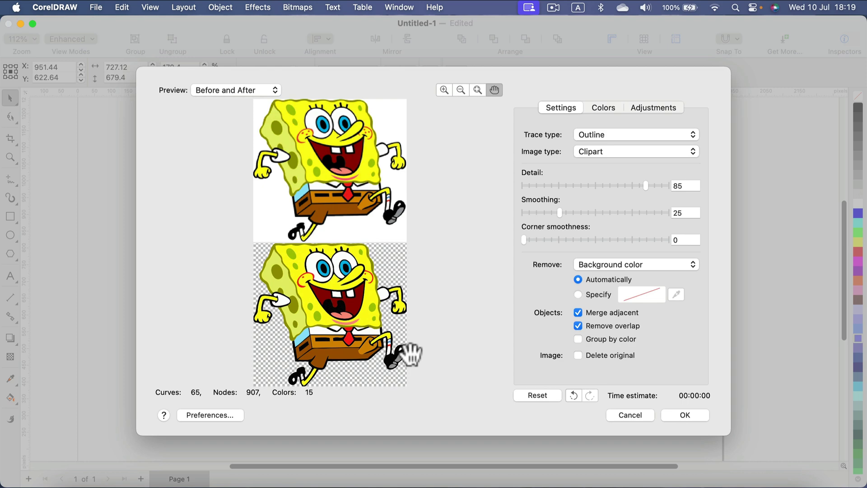
Create the traced vector, deselect it, and zoom in and out to check trace quality
click(685, 415)
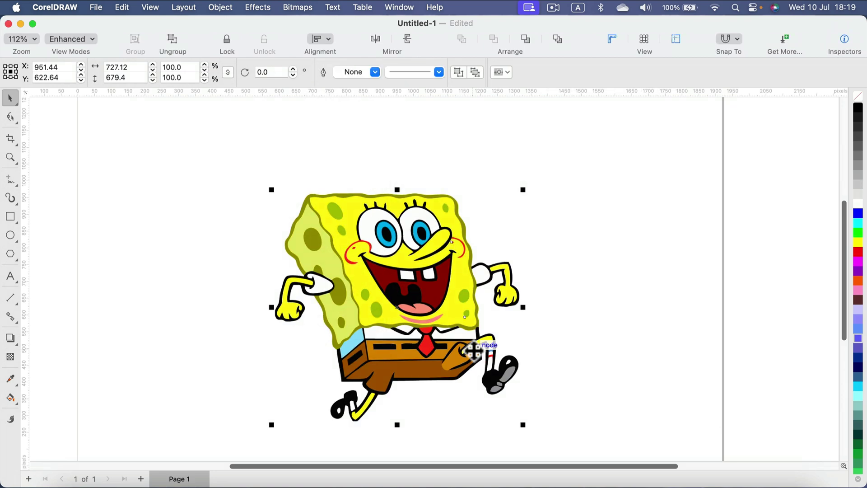
click(625, 267)
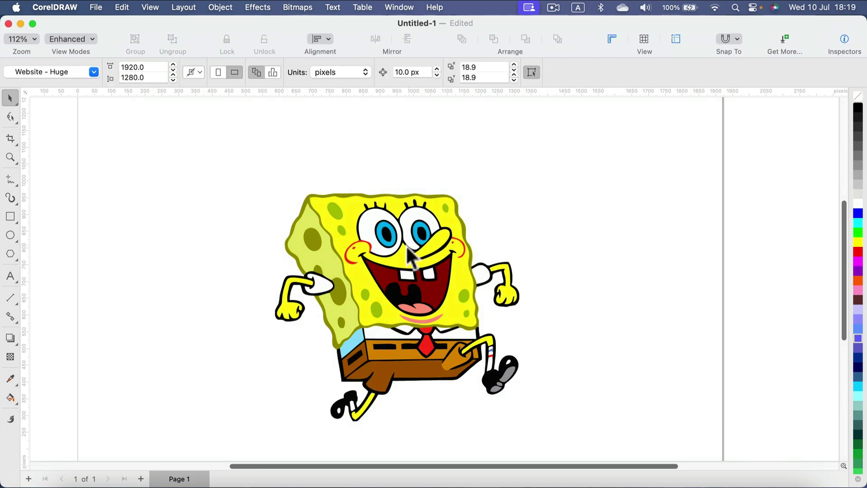
scroll(379, 250, up, 5)
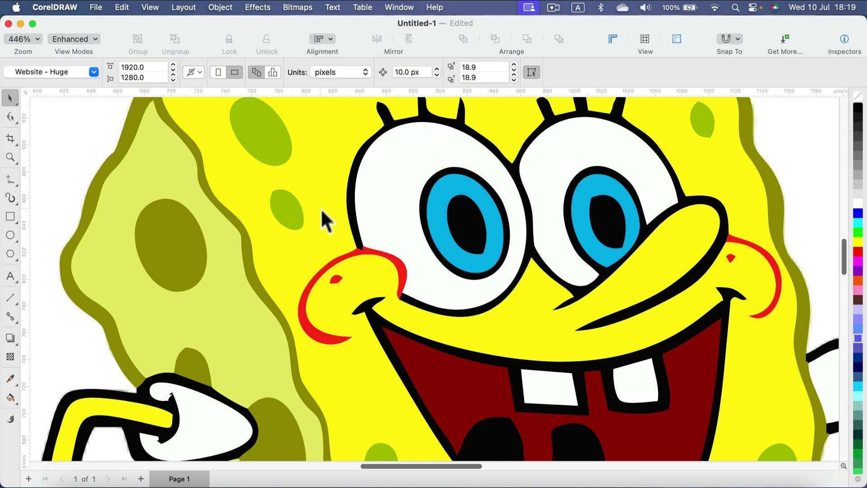
scroll(321, 215, up, 3)
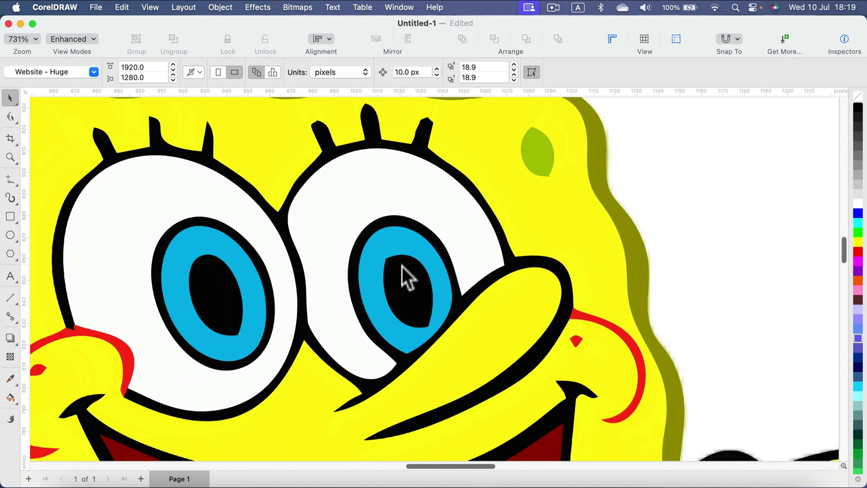
scroll(401, 267, down, 5)
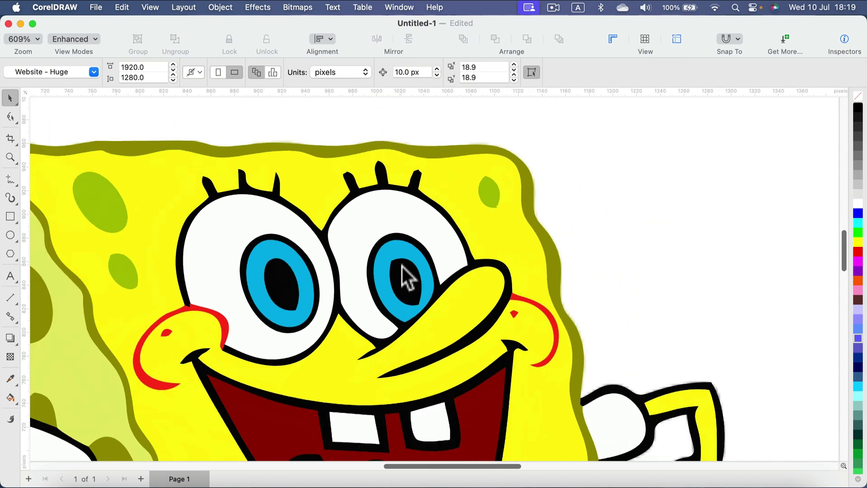
scroll(225, 309, down, 1)
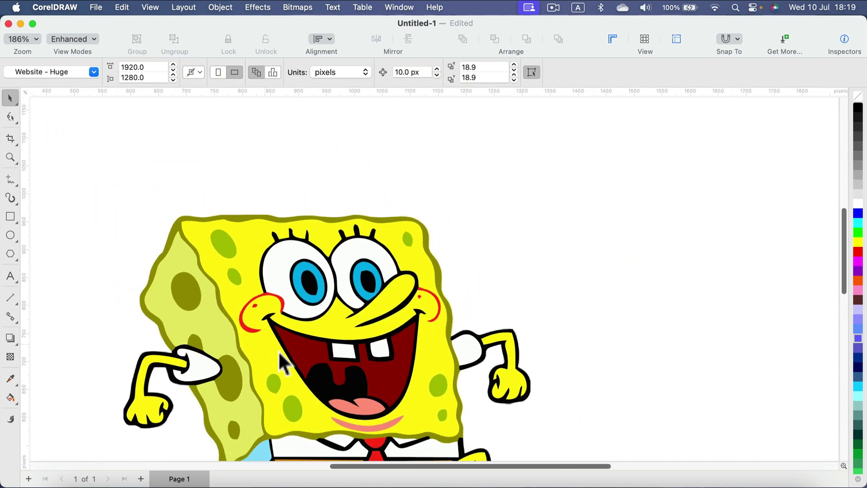
Drag the traced SpongeBob right so it partly overlaps the original bitmap
drag(843, 219, 843, 232)
click(437, 298)
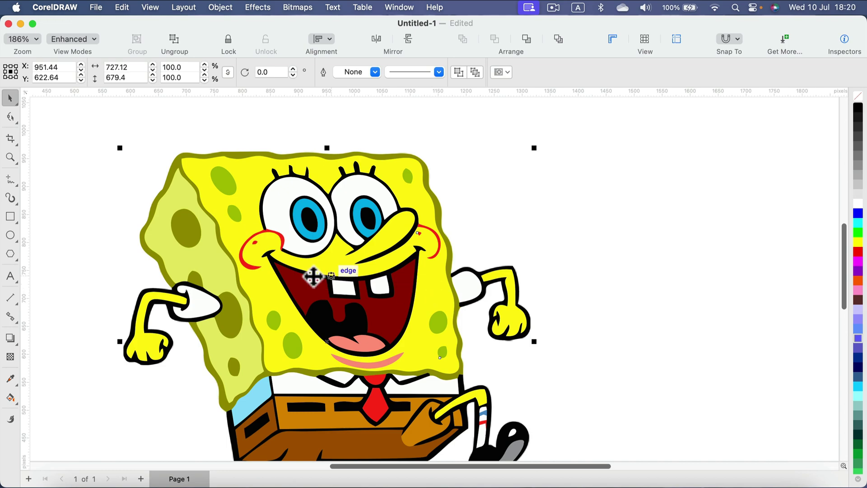
drag(251, 298, 499, 305)
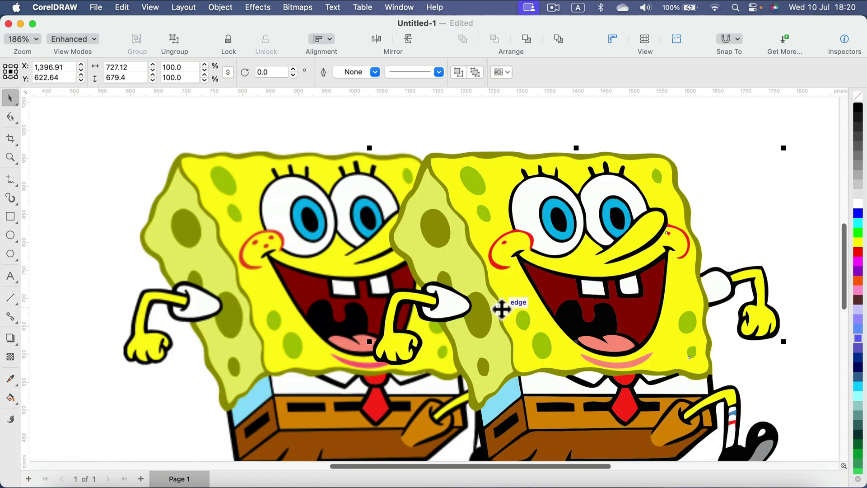
Ungroup All on the traced drawing and select its yellow head shape
right_click(506, 180)
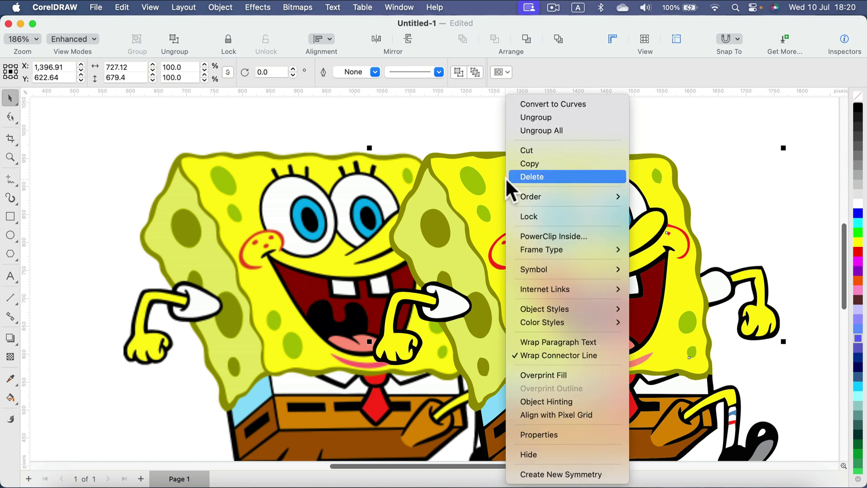
click(586, 126)
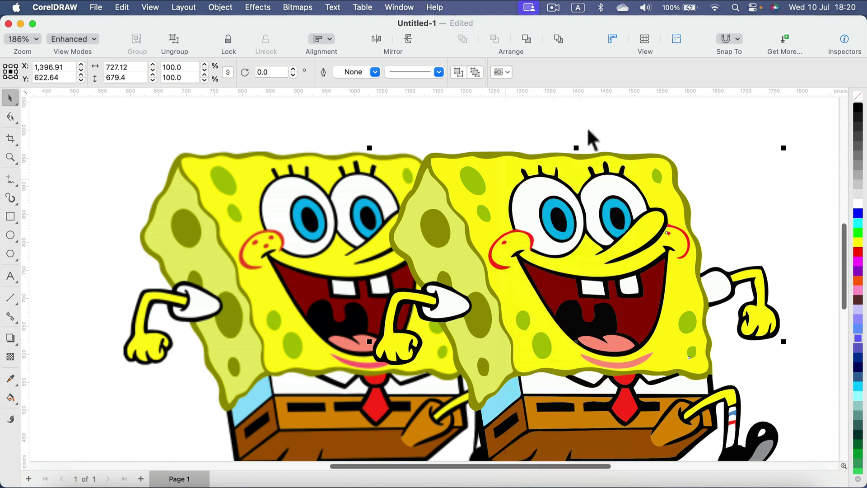
click(673, 135)
click(501, 176)
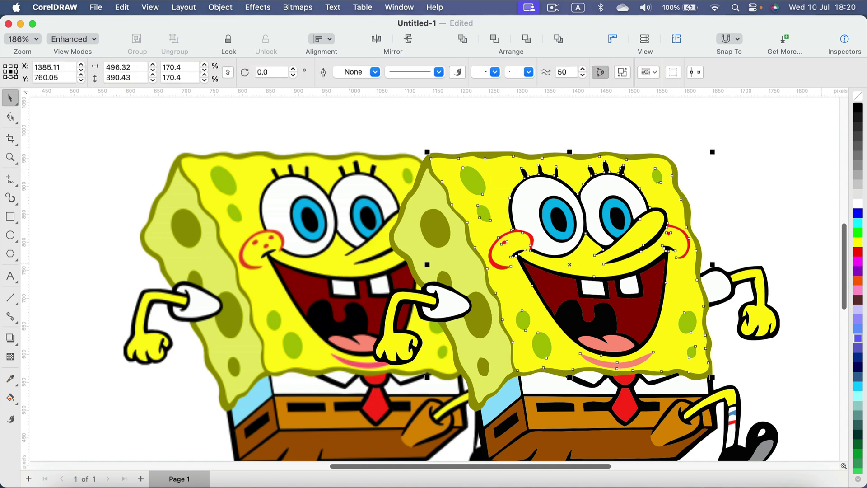
Trial magenta, lavender, dark blue, periwinkle and steel blue fills on the head
click(859, 262)
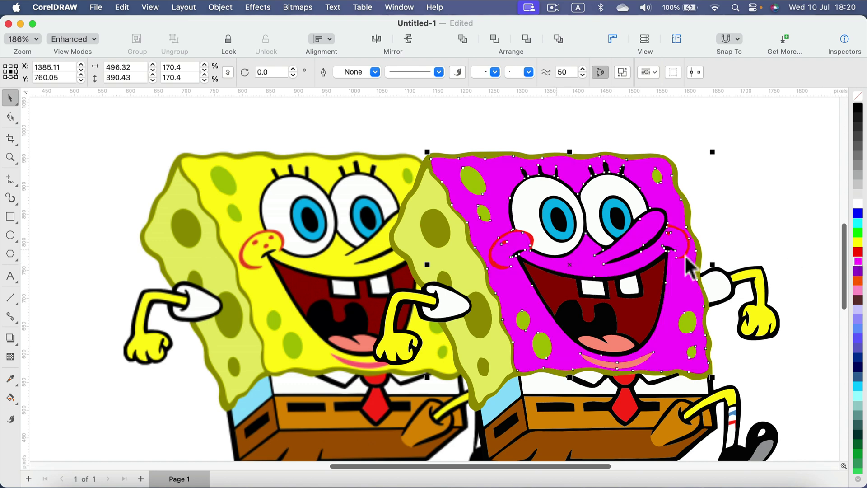
click(859, 320)
click(858, 357)
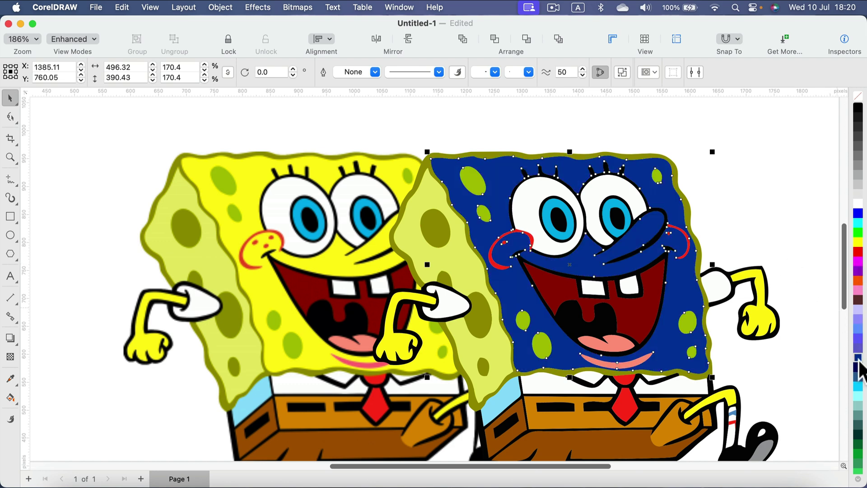
click(858, 379)
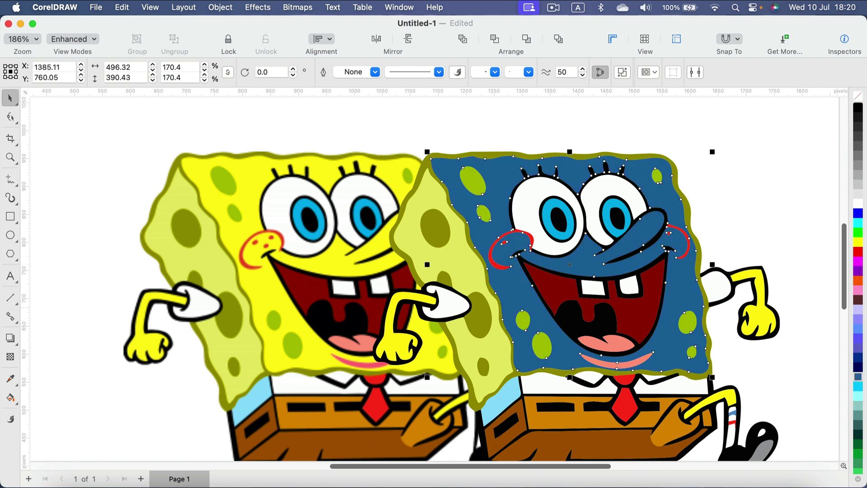
click(859, 338)
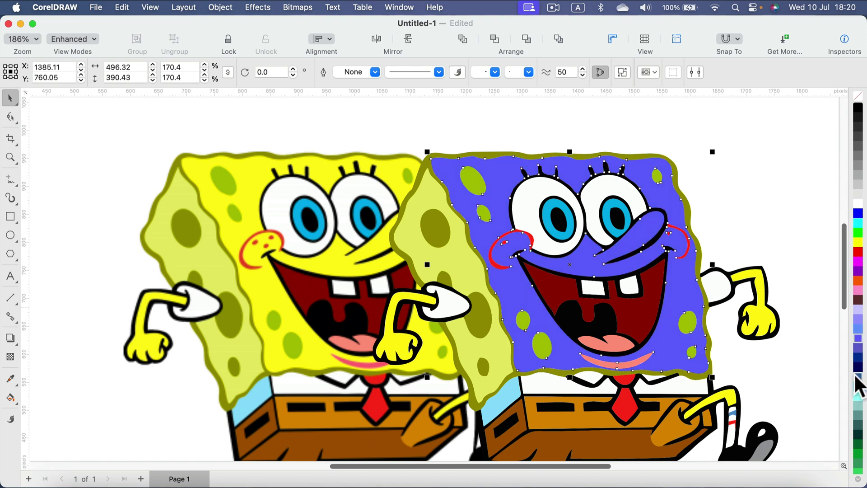
click(857, 376)
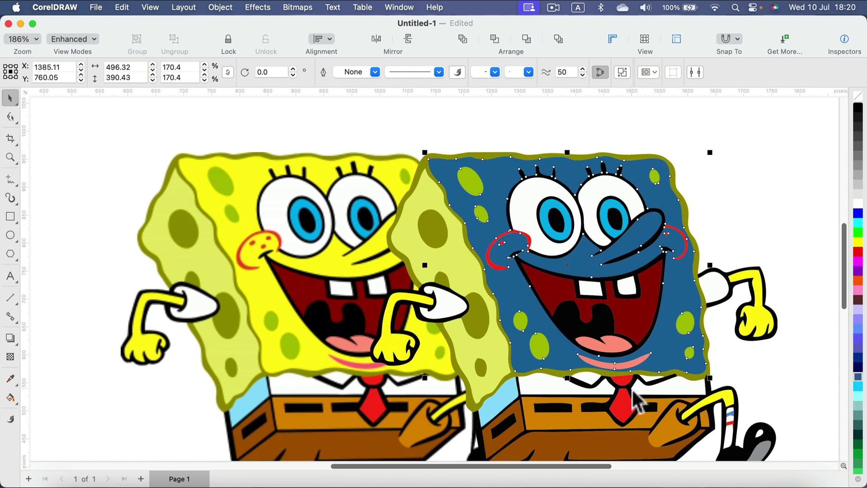
Select both parts of the red tie, the knot and the lower section
click(623, 408)
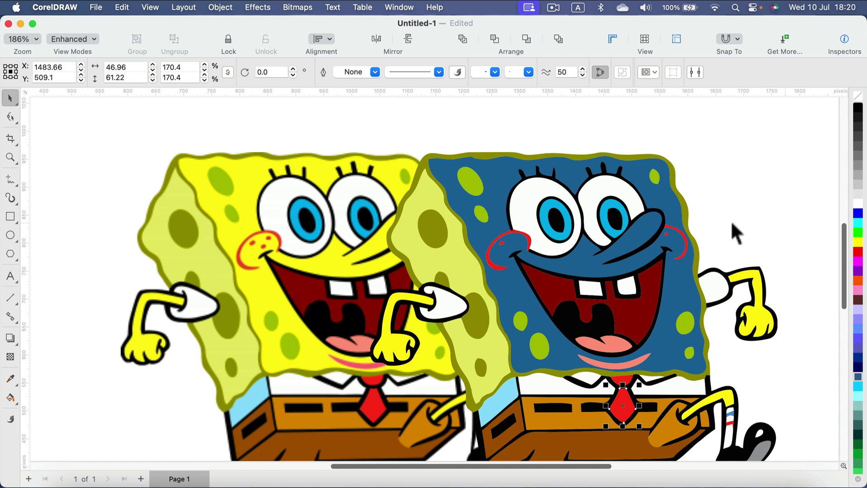
click(622, 249)
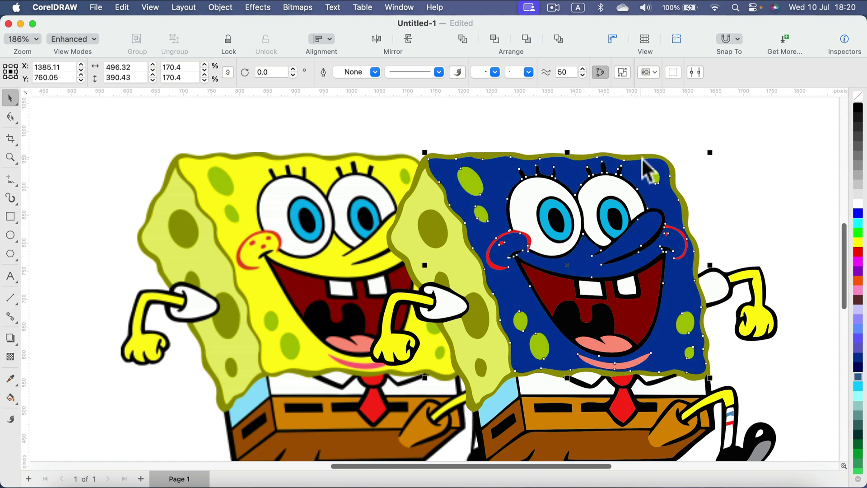
click(627, 389)
shift+click(623, 403)
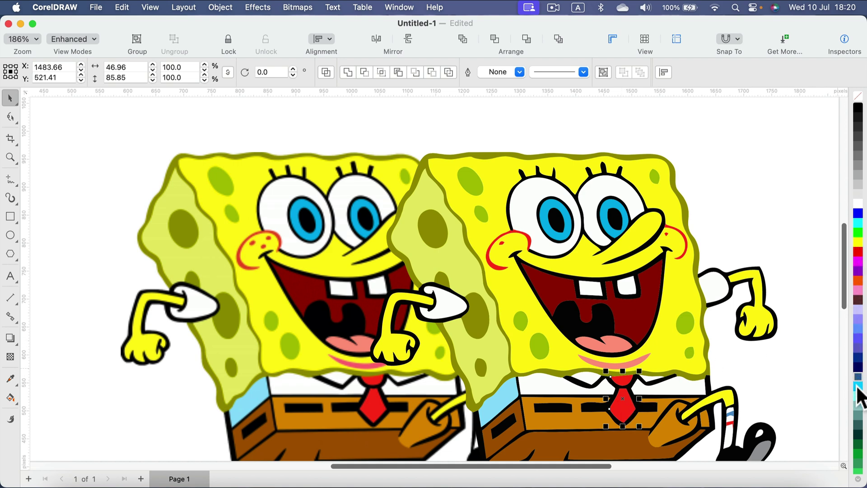
Fill the selected tie parts green and clear the selection
click(857, 471)
click(762, 230)
scroll(705, 270, down, 5)
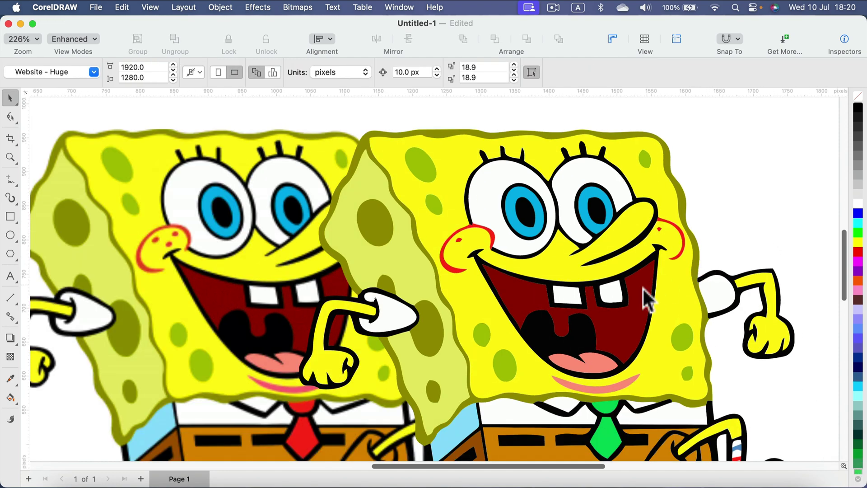
scroll(470, 298, up, 6)
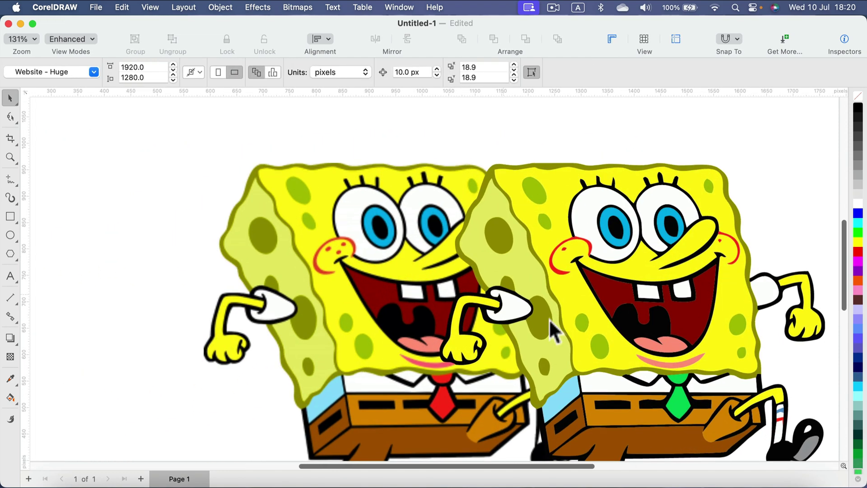
scroll(467, 291, up, 1)
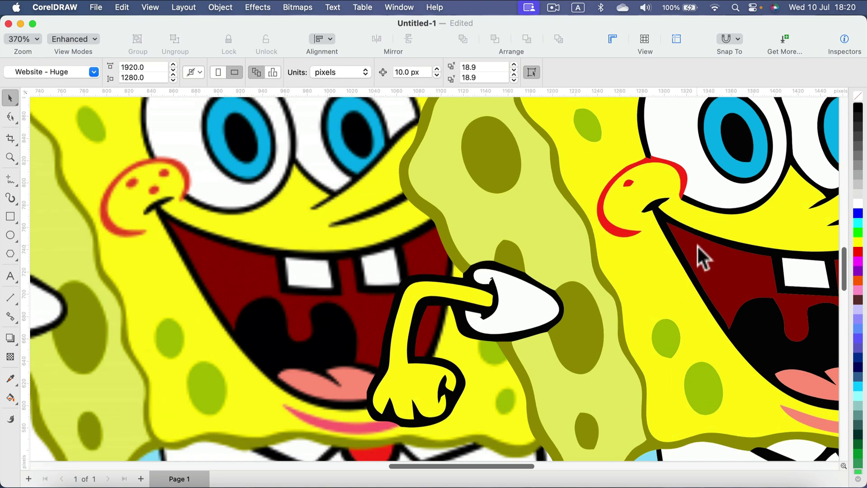
scroll(697, 245, down, 7)
Delete the blurry original SpongeBob bitmap
click(540, 248)
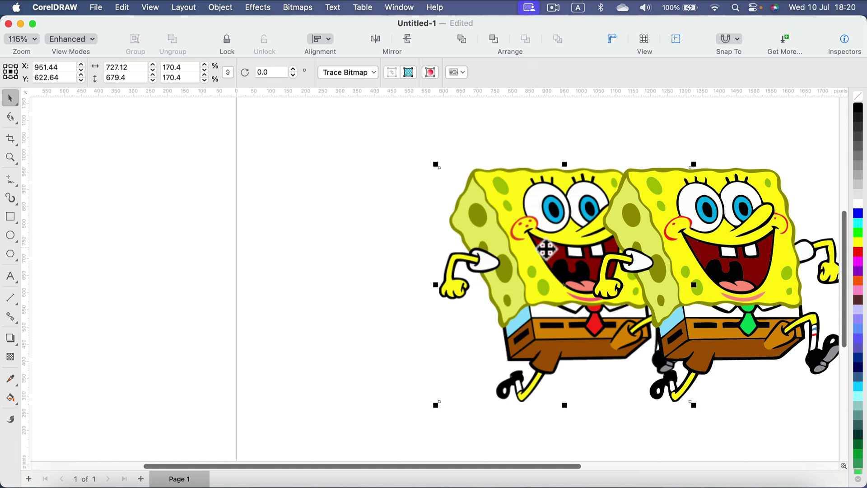
key(Delete)
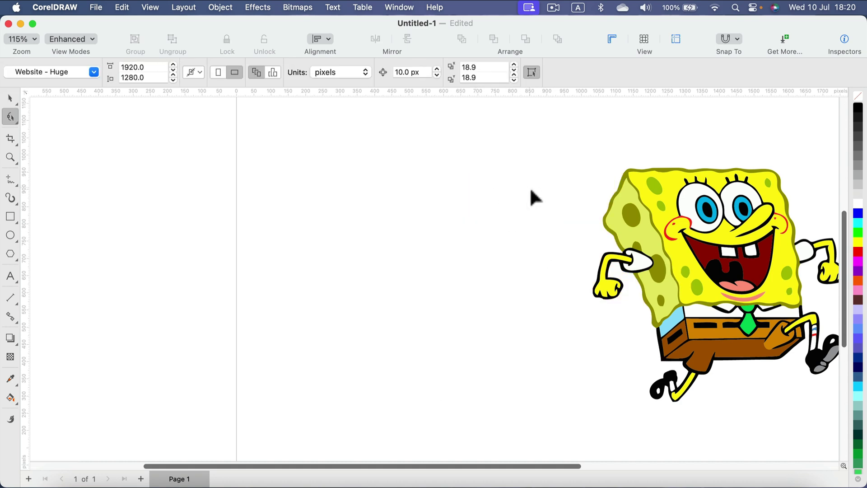
drag(495, 463, 606, 483)
Move the whole traced drawing onto the page at X 1026.69, Y 678.93
drag(305, 134, 700, 419)
drag(558, 309, 343, 246)
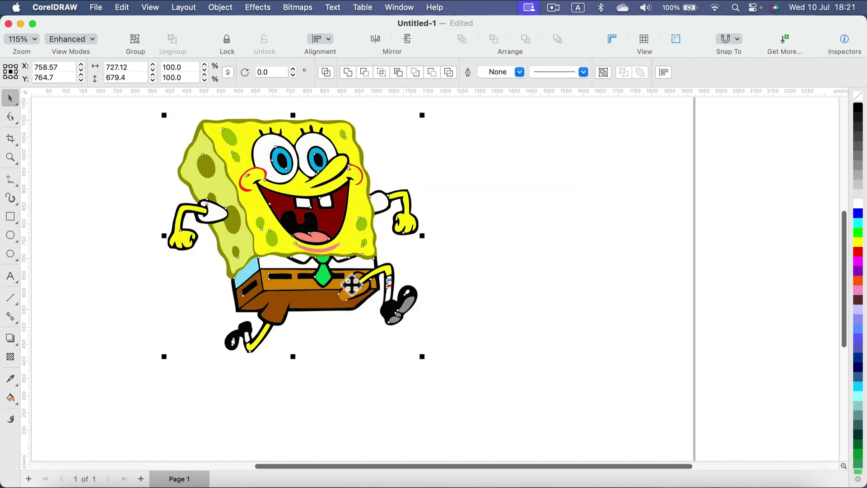
drag(347, 277, 443, 275)
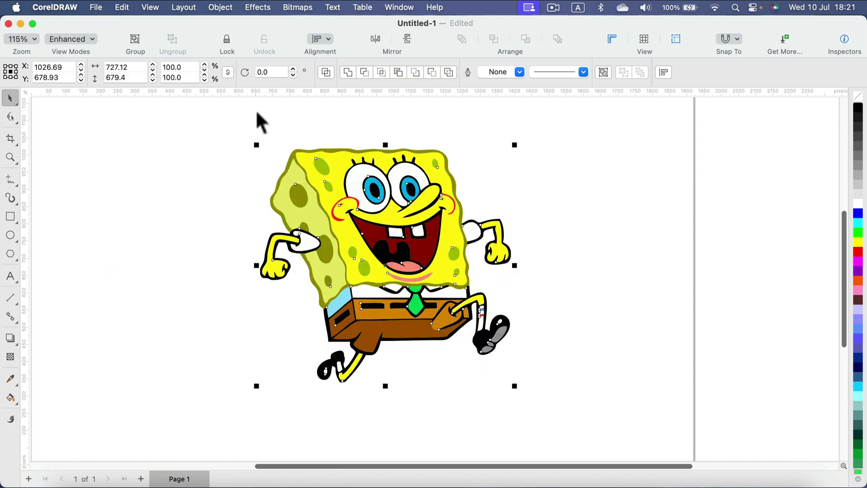
Export with format SVG - Scalable Vector Graphics, named Untitled-1.svg in Documents
click(99, 6)
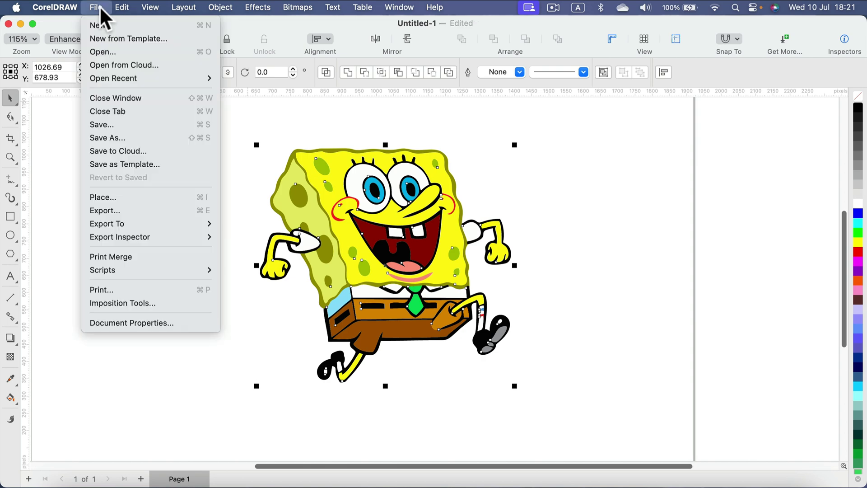
click(124, 209)
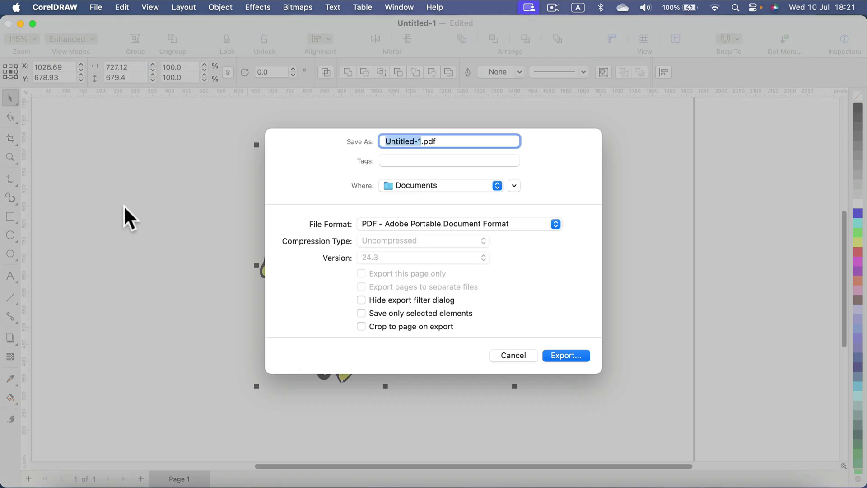
click(392, 224)
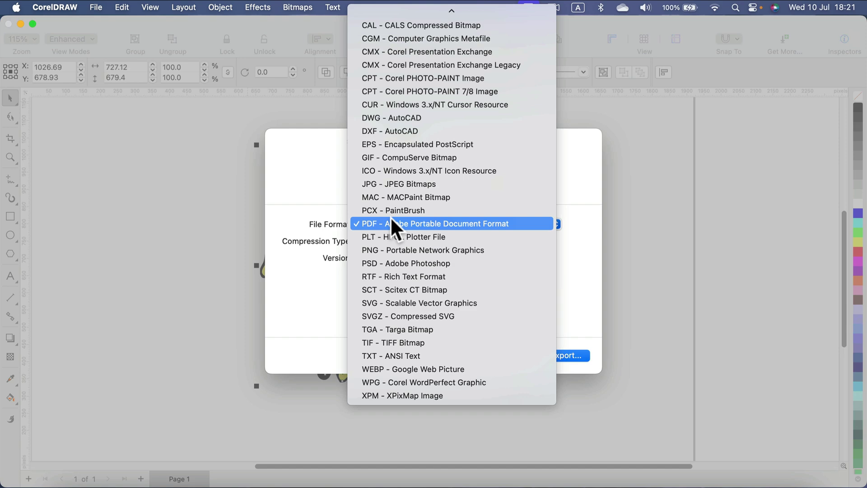
click(384, 303)
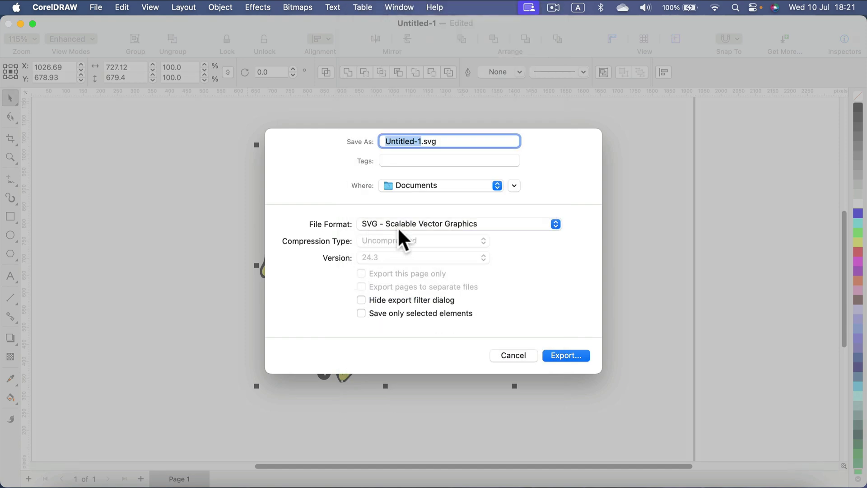